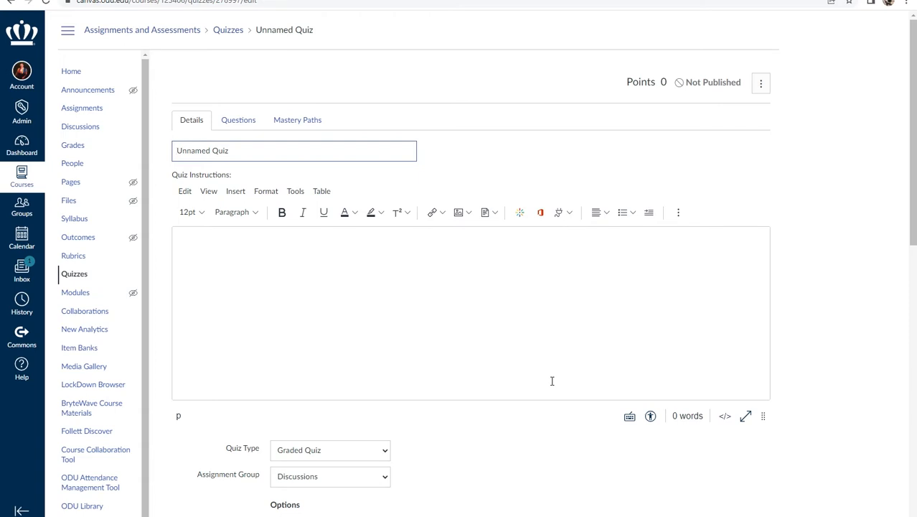
# - Change the quiz title to "Sample Unnamed Quiz" and leave the quiz instructions empty
pyautogui.write('Sample')
pyautogui.click(309, 265)
# - Keep the quiz type as Graded Quiz and set the assignment group to Low Stakes Writing
pyautogui.scroll(-3, 319, 267)
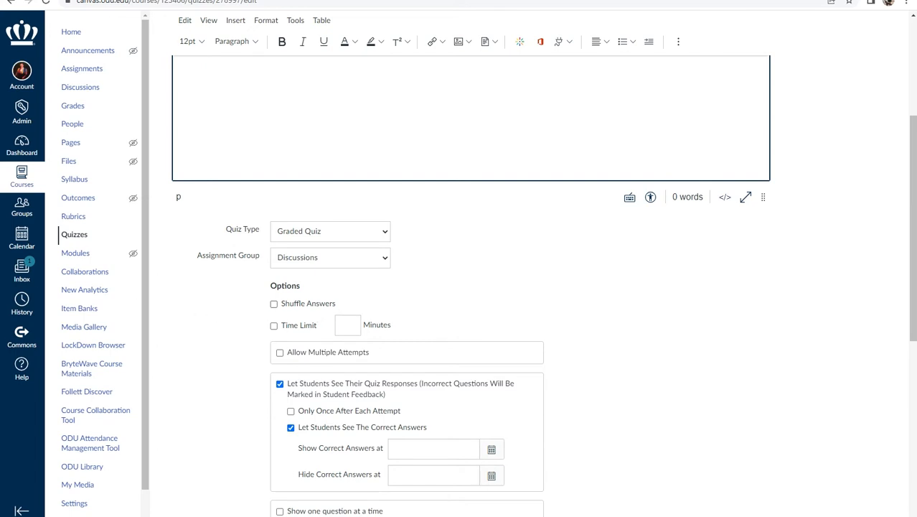
pyautogui.click(383, 233)
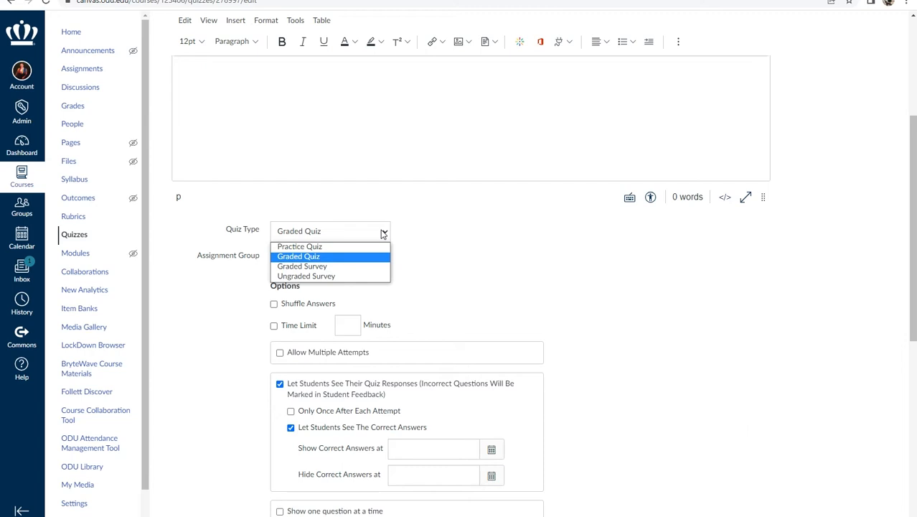
pyautogui.click(384, 233)
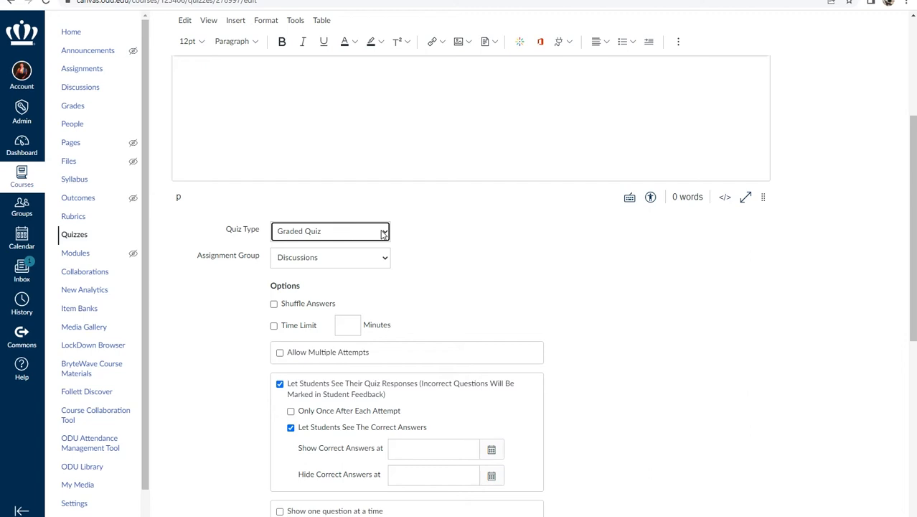
pyautogui.click(383, 260)
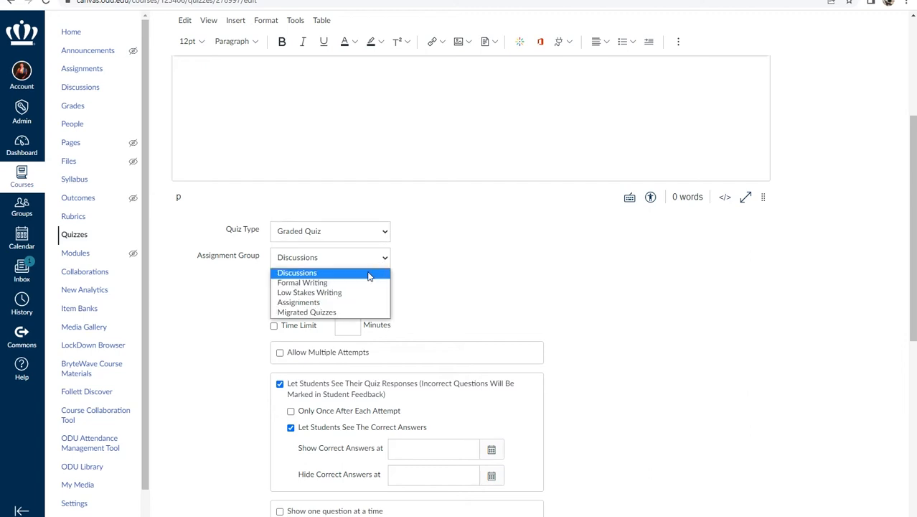
pyautogui.click(343, 293)
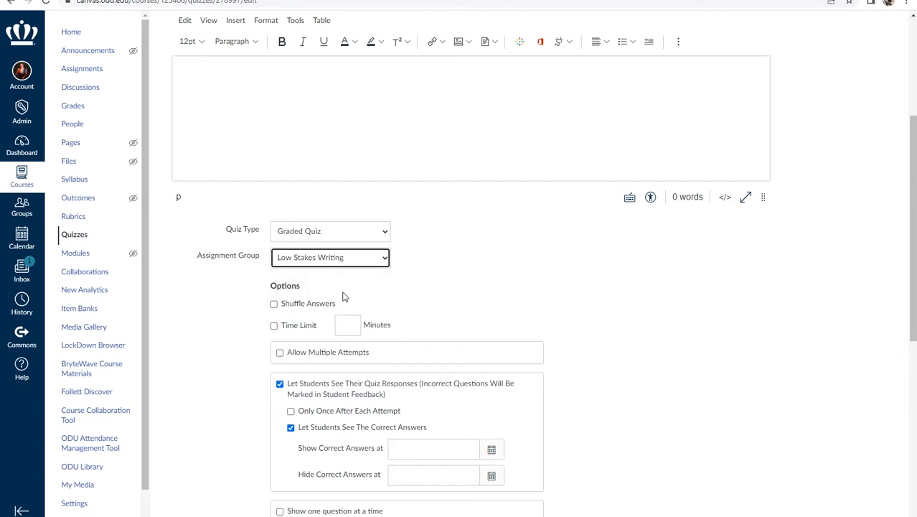
# - Review the quiz options, the quiz restrictions, and the assignment and availability date settings
pyautogui.scroll(-2, 352, 294)
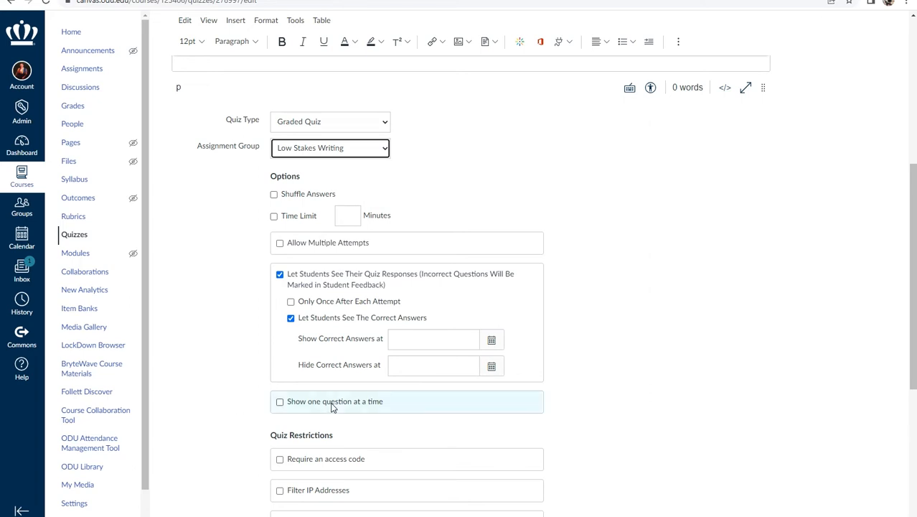
pyautogui.scroll(-3, 331, 407)
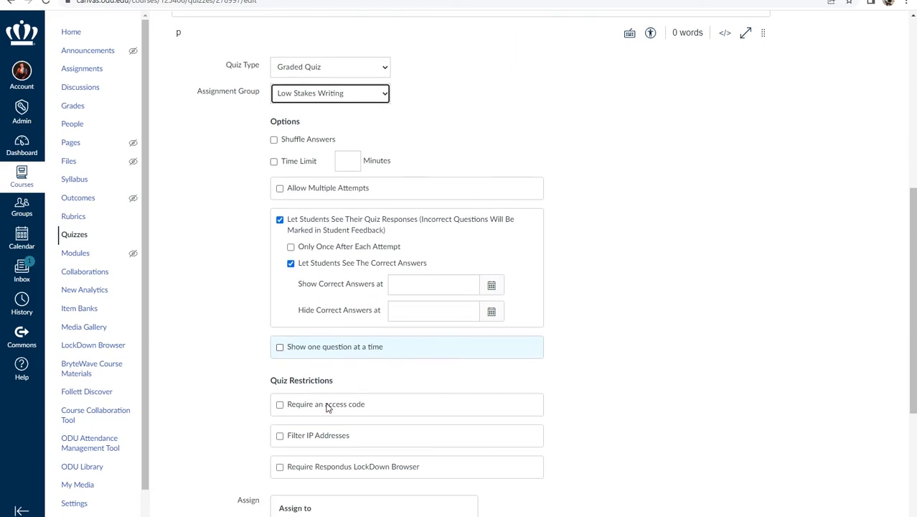
pyautogui.scroll(-1, 323, 407)
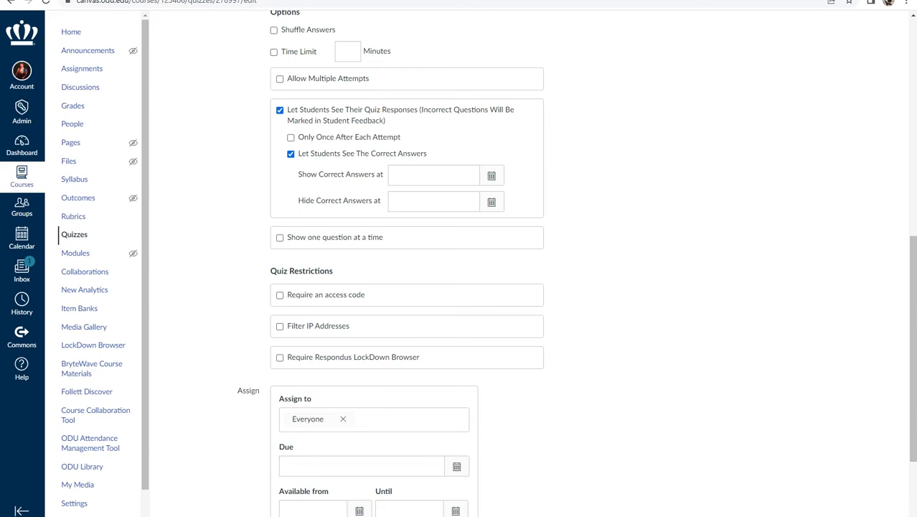
pyautogui.scroll(-3, 202, 360)
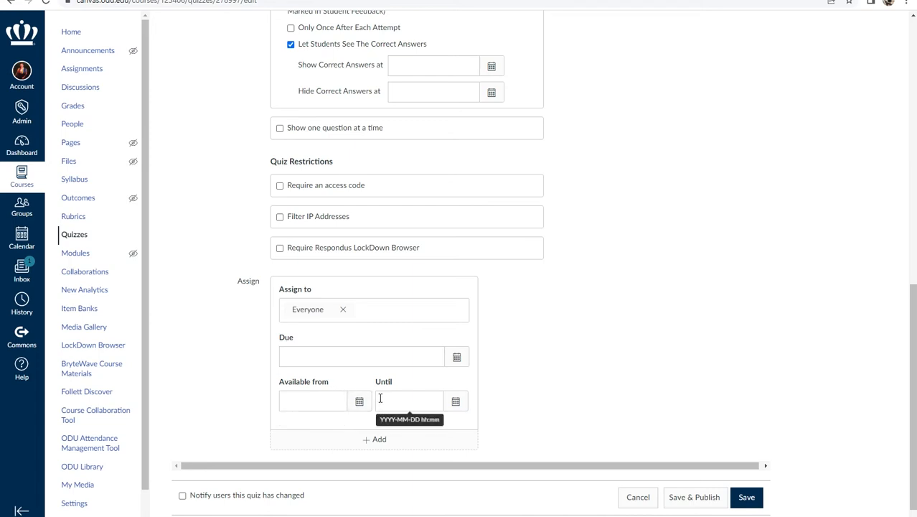
pyautogui.scroll(6, 391, 399)
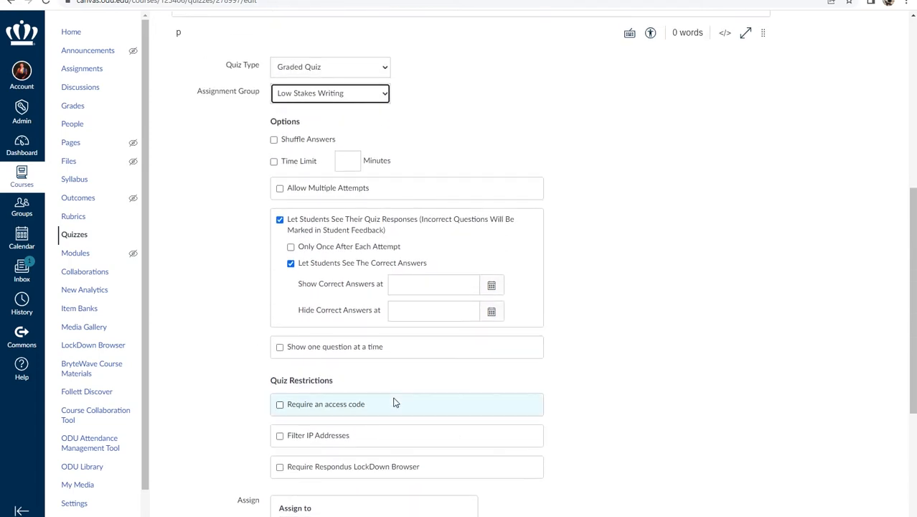
pyautogui.scroll(3, 394, 402)
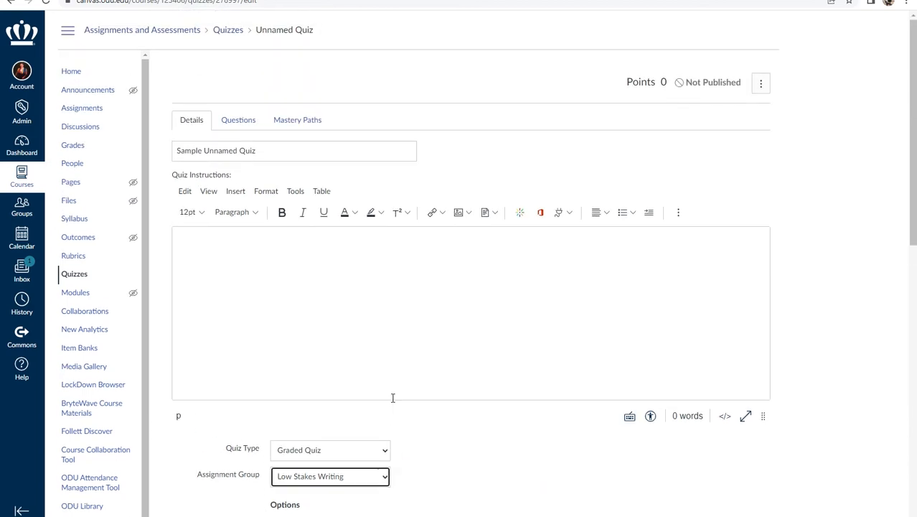
# - Add a new question to the quiz with the Multiple Choice question type
pyautogui.click(243, 123)
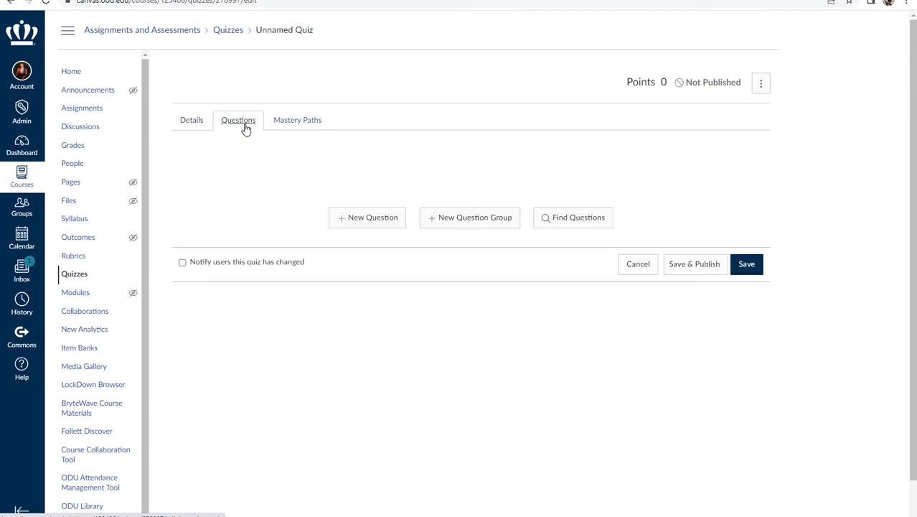
pyautogui.click(351, 220)
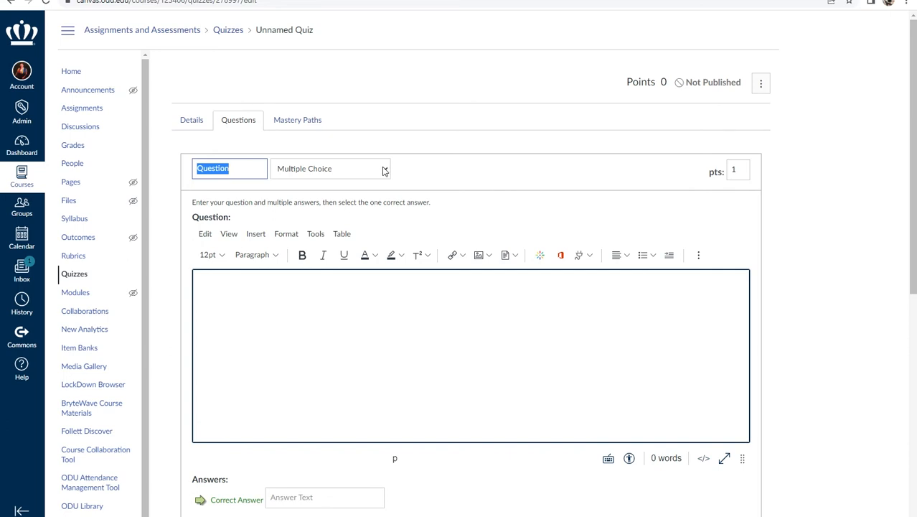
pyautogui.click(384, 171)
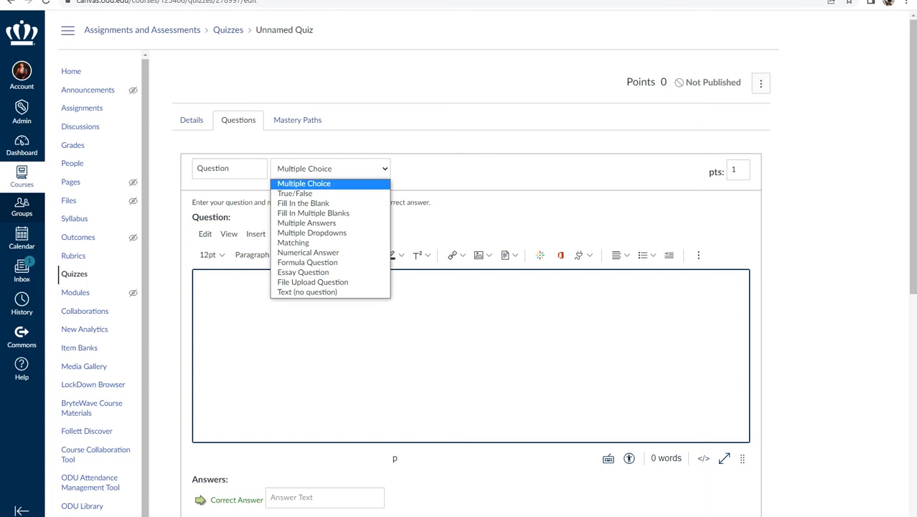
pyautogui.click(284, 185)
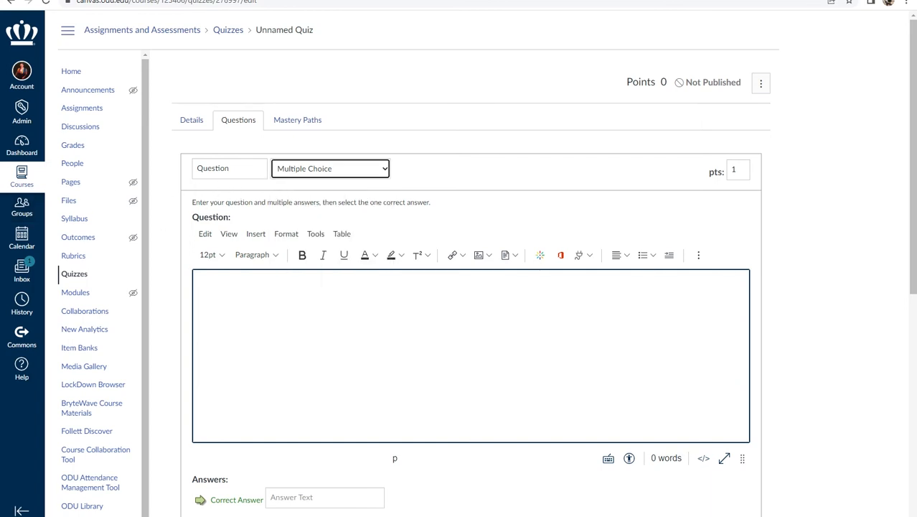
# - Enter "How often do you take surveys?" as the question text
pyautogui.click(204, 170)
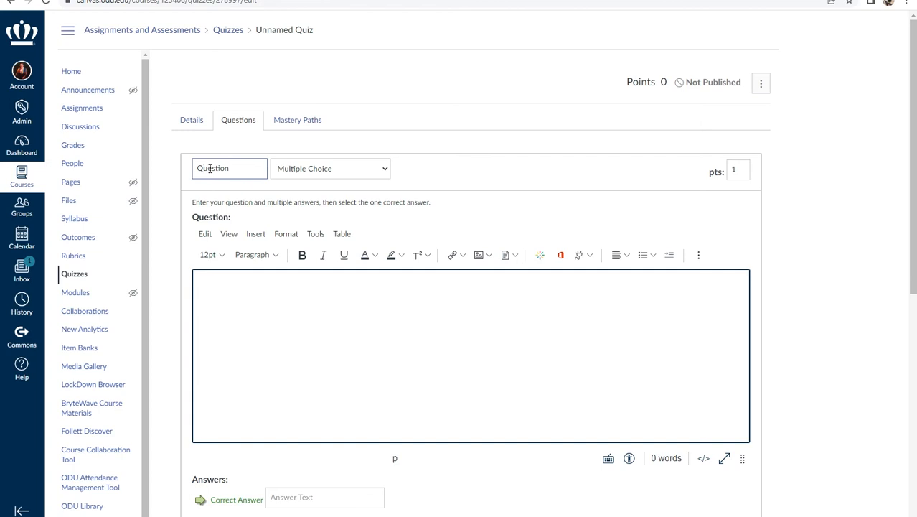
pyautogui.click(224, 278)
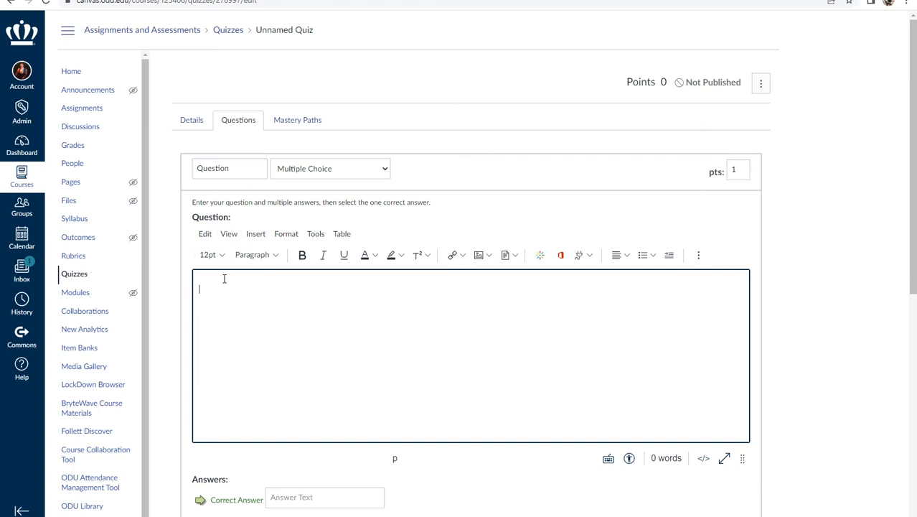
pyautogui.write('How often do you take surveys')
pyautogui.write('?')
# - Enter Weekly as the correct answer and Monthly, Quarterly and Yearly as the other possible answers
pyautogui.scroll(-3, 340, 314)
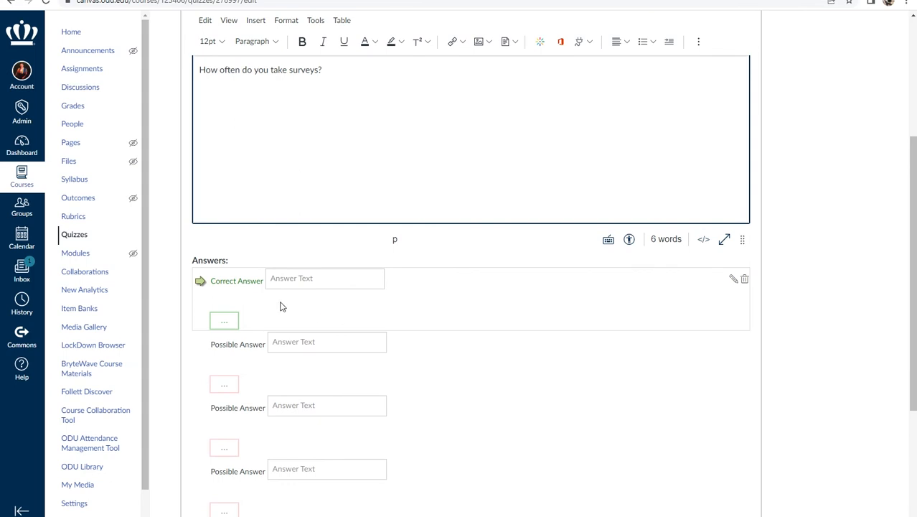
pyautogui.click(289, 278)
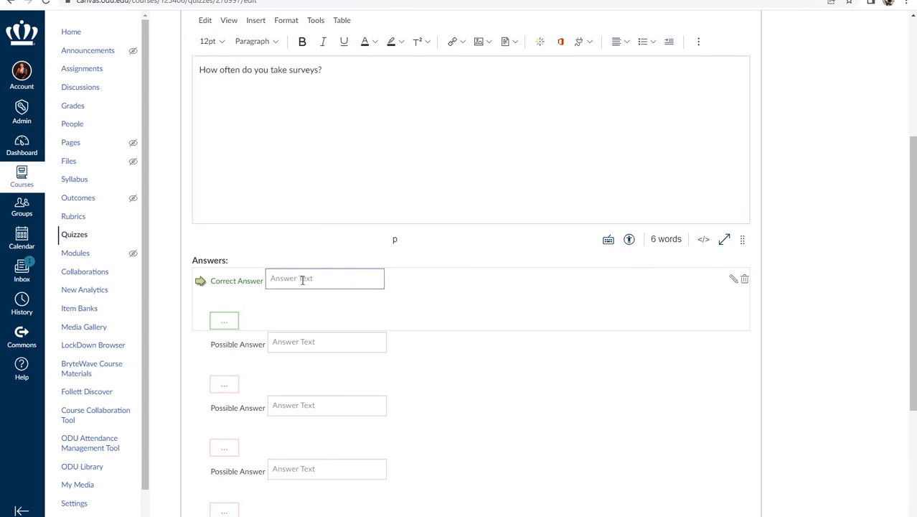
pyautogui.write('Weekly')
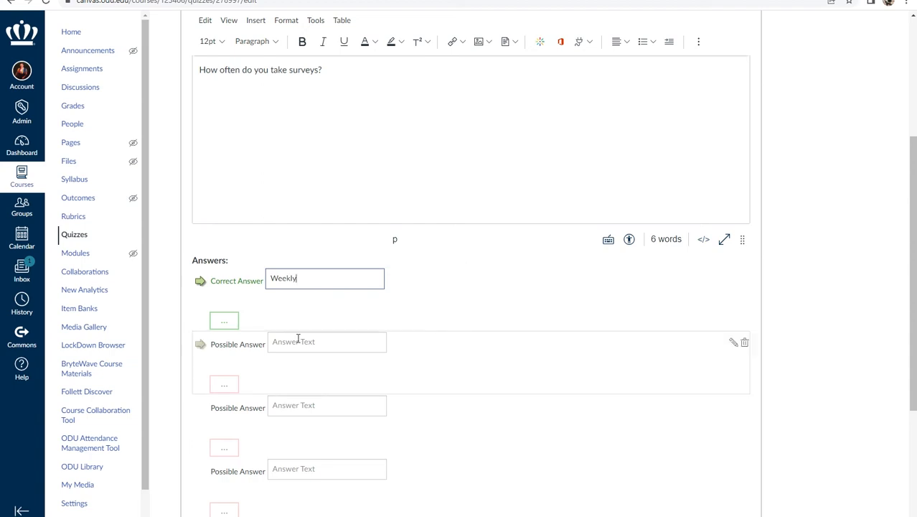
pyautogui.click(297, 341)
pyautogui.write('Month')
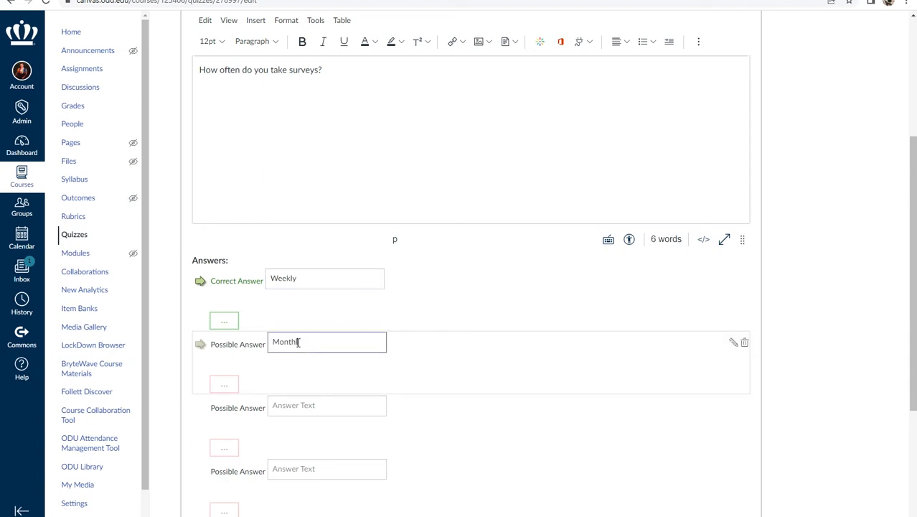
pyautogui.write('ly')
pyautogui.click(314, 402)
pyautogui.write('Q')
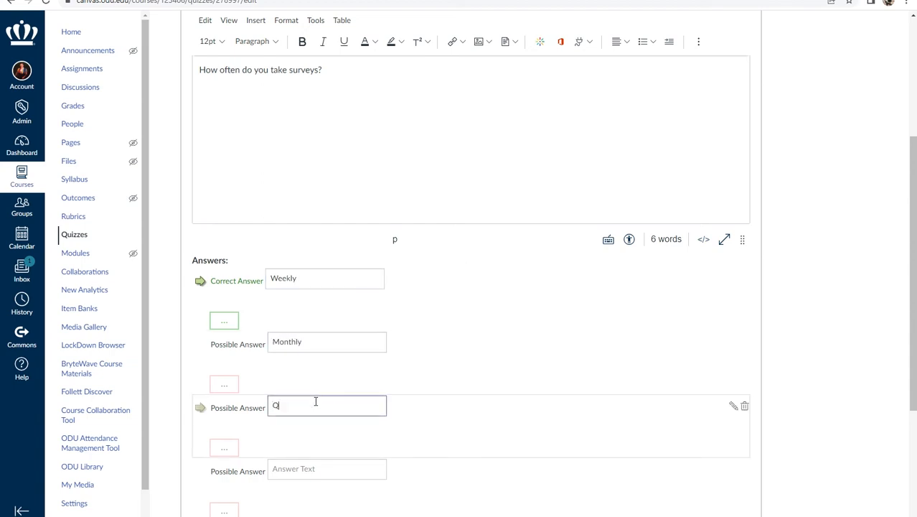
pyautogui.write('uarterly')
pyautogui.click(301, 467)
pyautogui.write('Year')
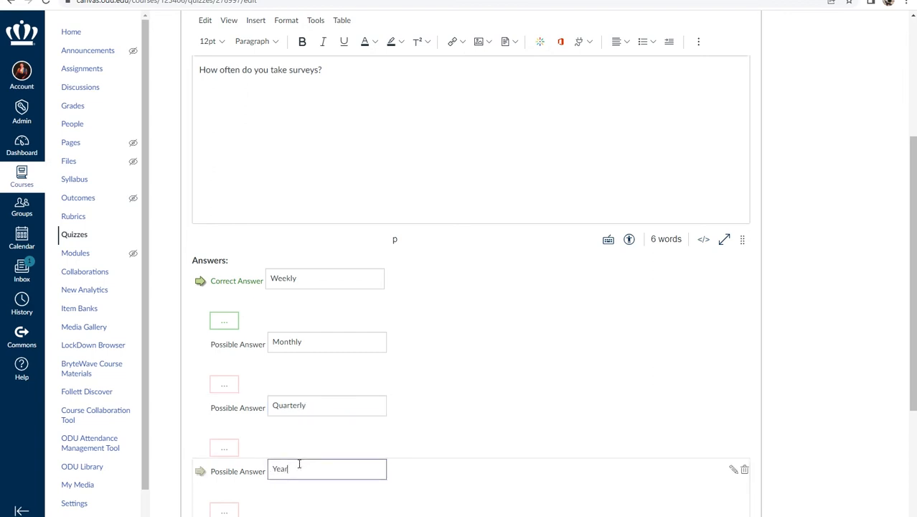
pyautogui.write('ly')
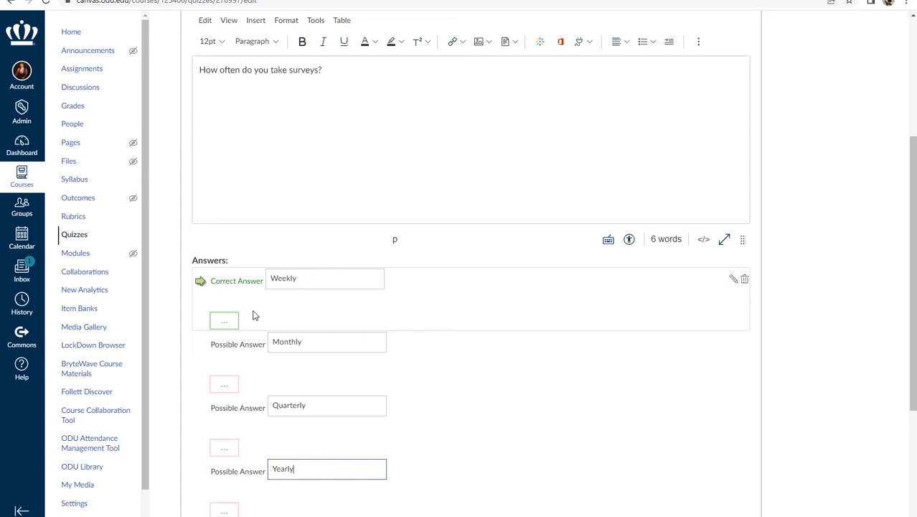
# - Try marking Monthly and Quarterly as the correct answer, and return the mark to Weekly
pyautogui.click(201, 350)
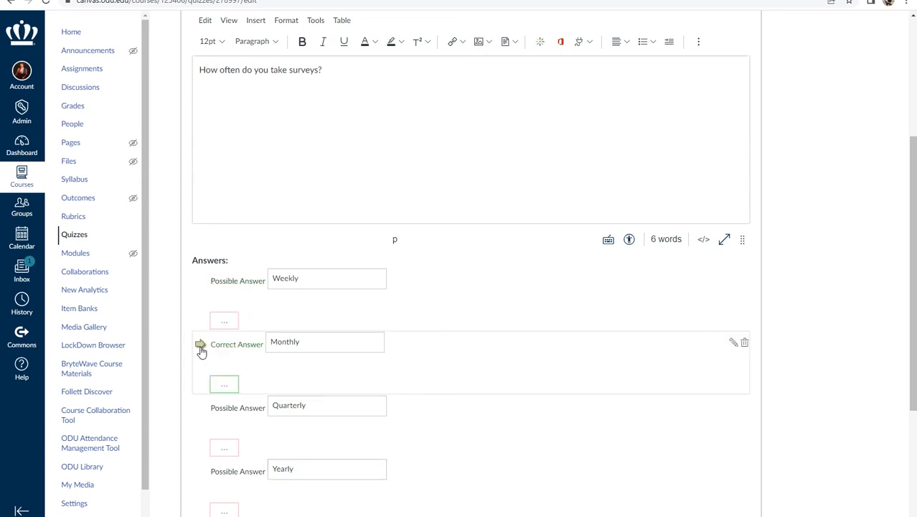
pyautogui.click(201, 411)
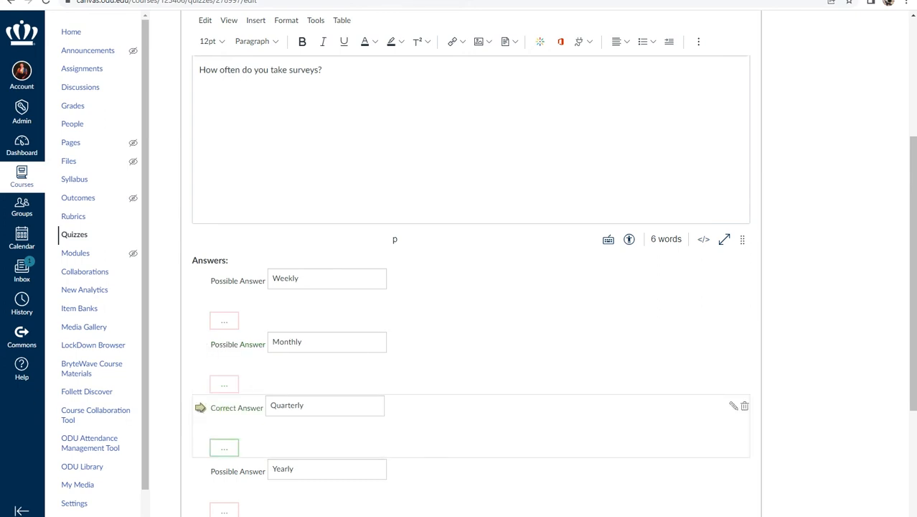
pyautogui.click(200, 281)
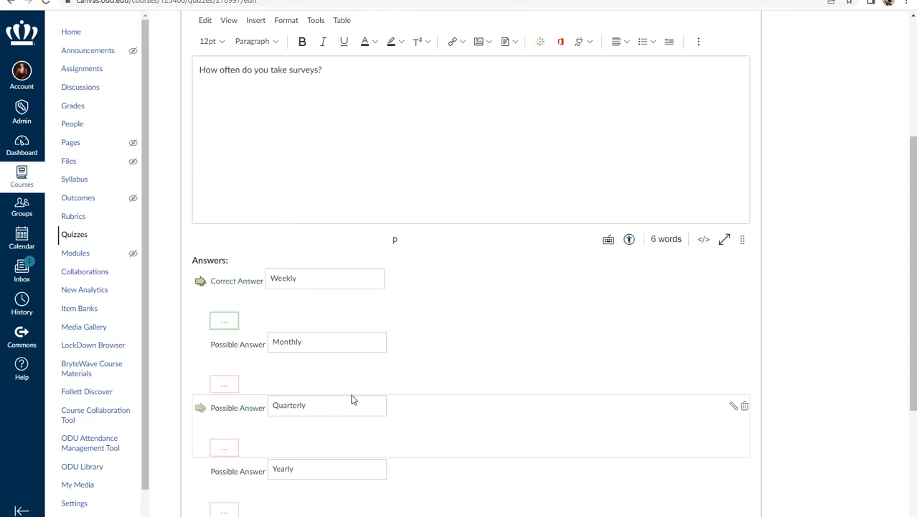
# - Save the finished multiple-choice question, and save and publish the quiz
pyautogui.scroll(2, 353, 399)
pyautogui.scroll(-2, 354, 394)
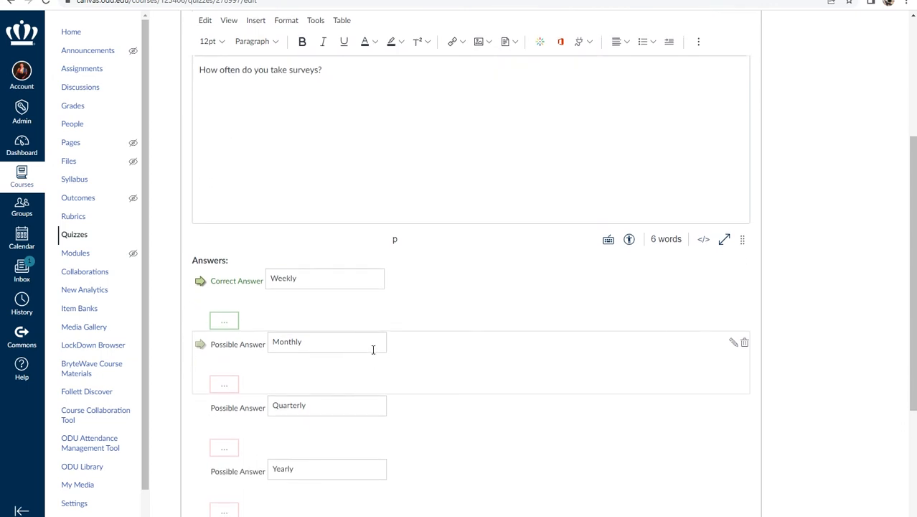
pyautogui.scroll(-1, 373, 349)
pyautogui.scroll(-2, 374, 349)
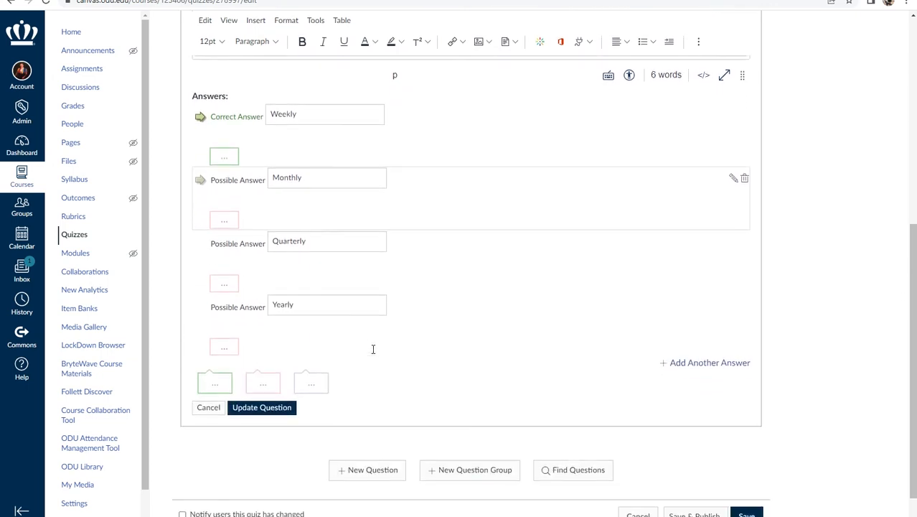
pyautogui.click(262, 408)
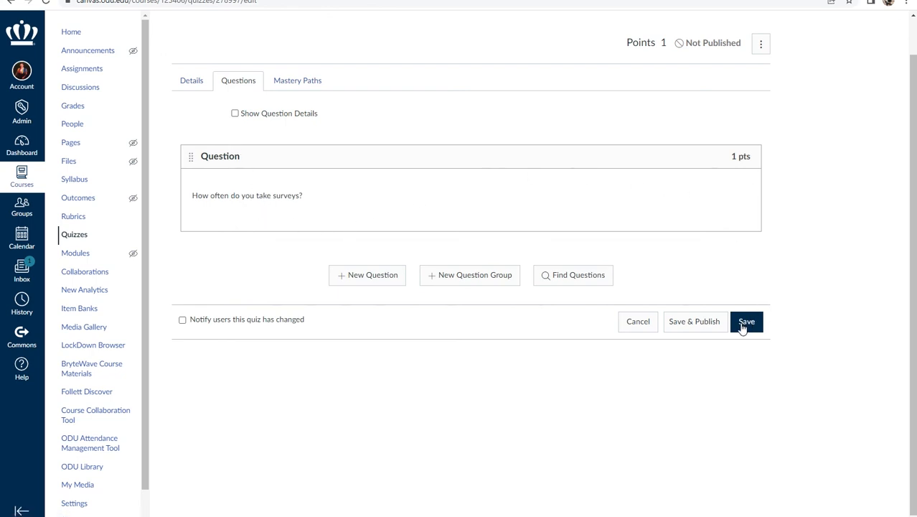
pyautogui.click(699, 324)
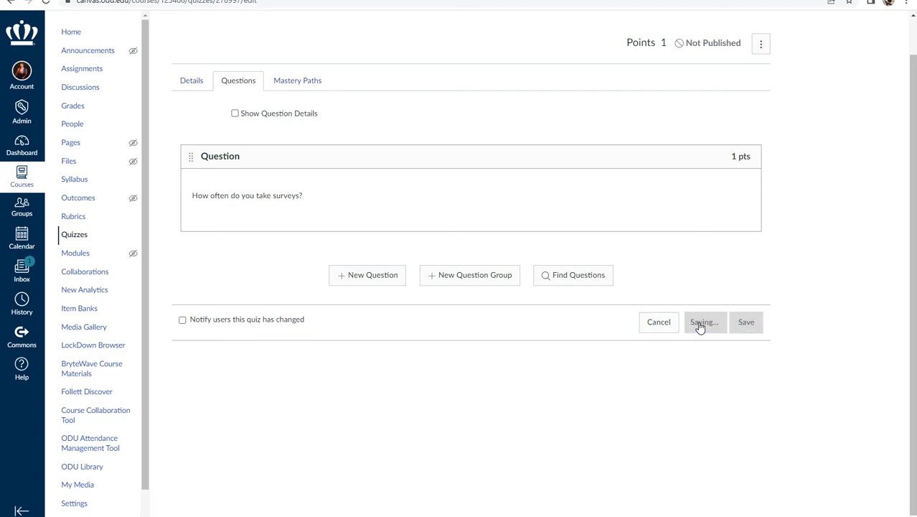